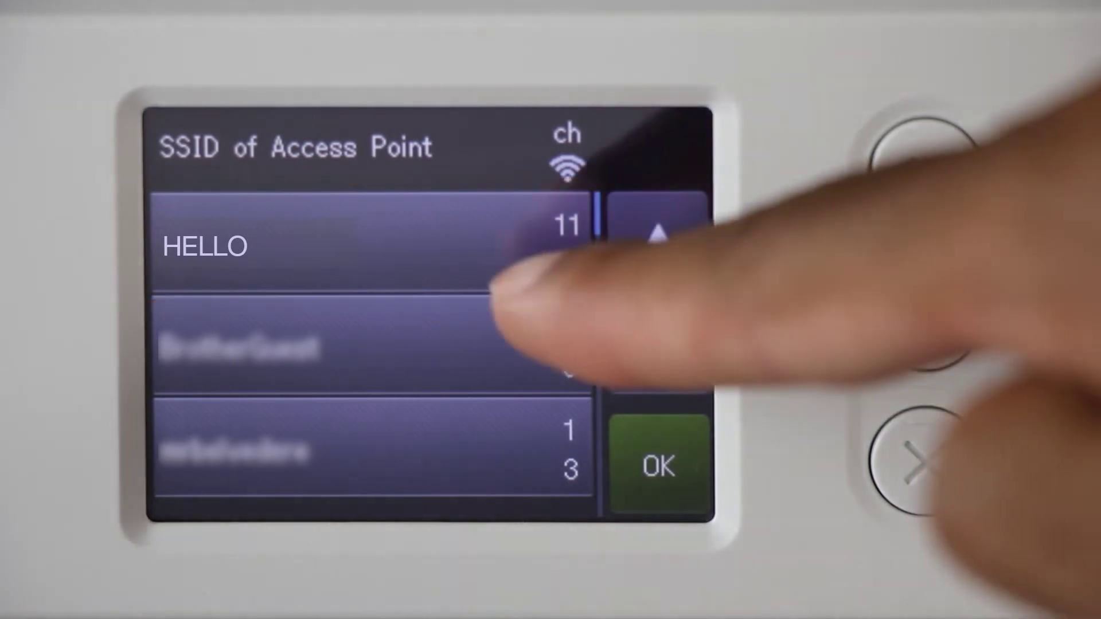
- Join the HELLO Wi-Fi network with its network key and dismiss the Connected message
left_click(516, 250)
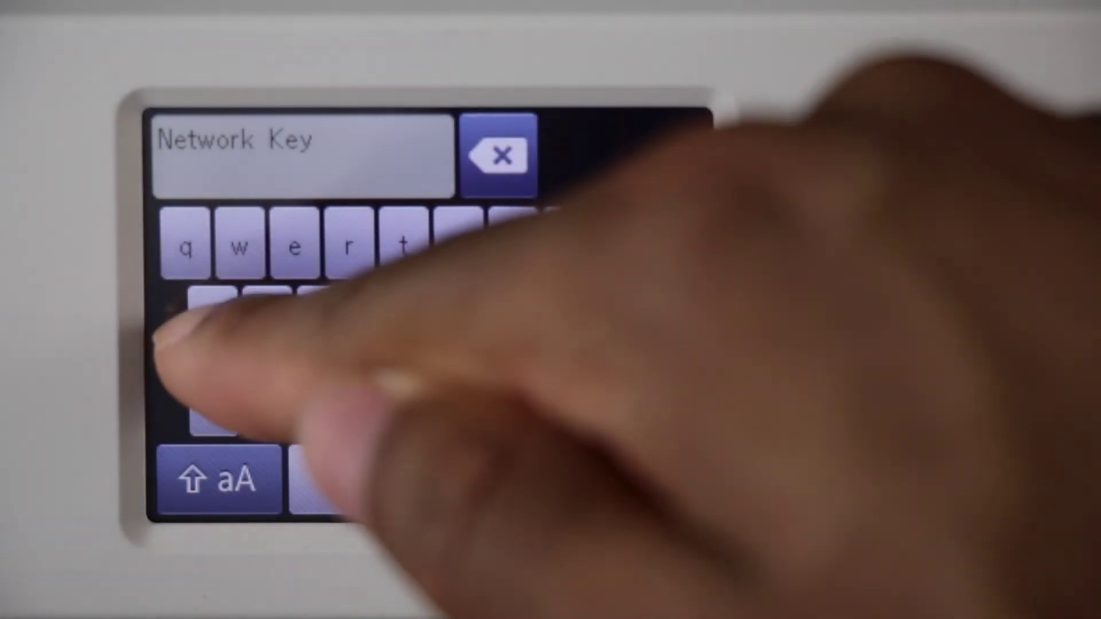
left_click(213, 325)
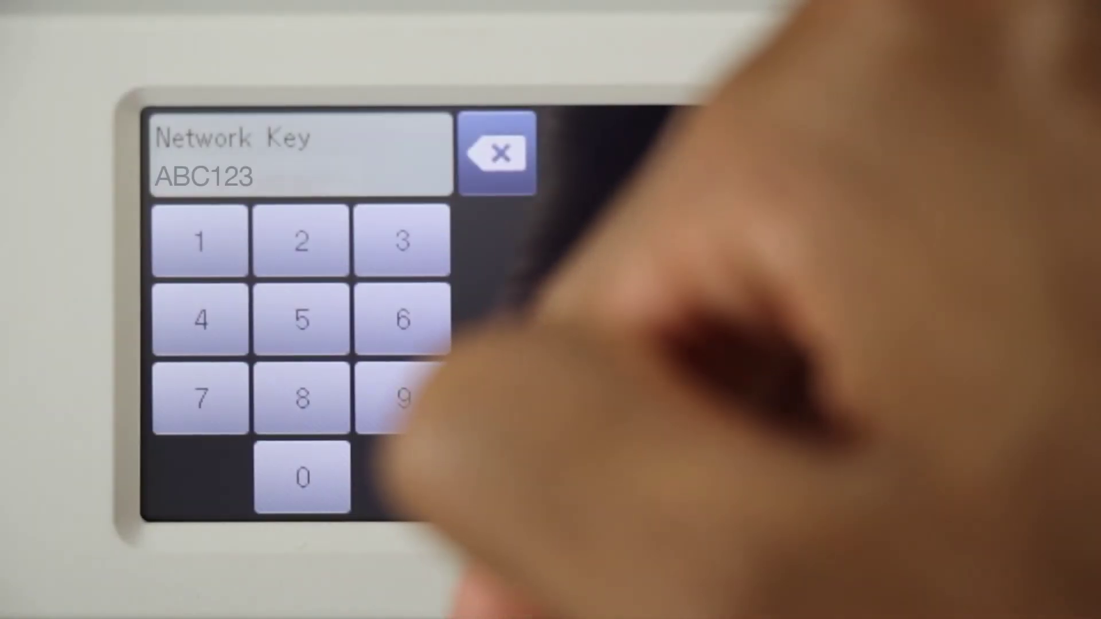
left_click(602, 473)
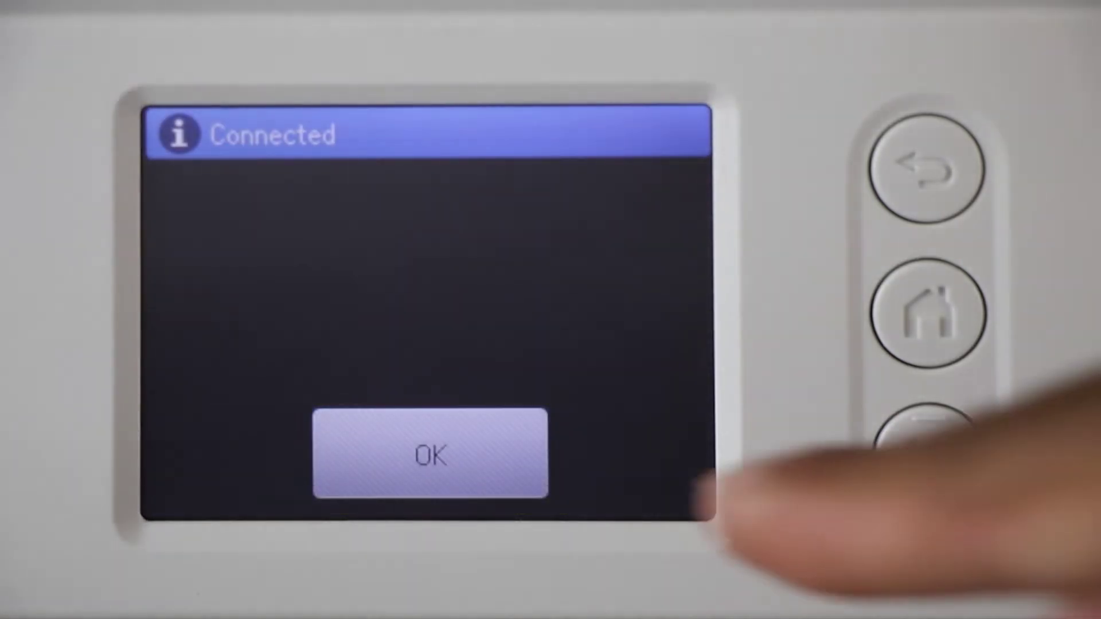
left_click(430, 454)
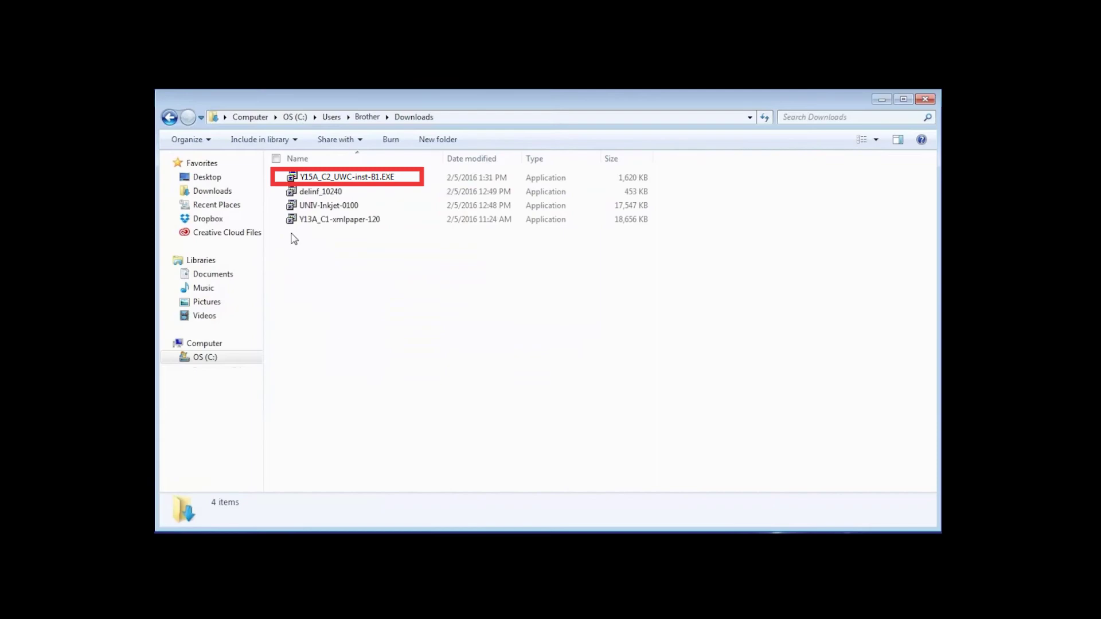
- Launch the downloaded Brother installer EXE from the Downloads folder
double_click(317, 180)
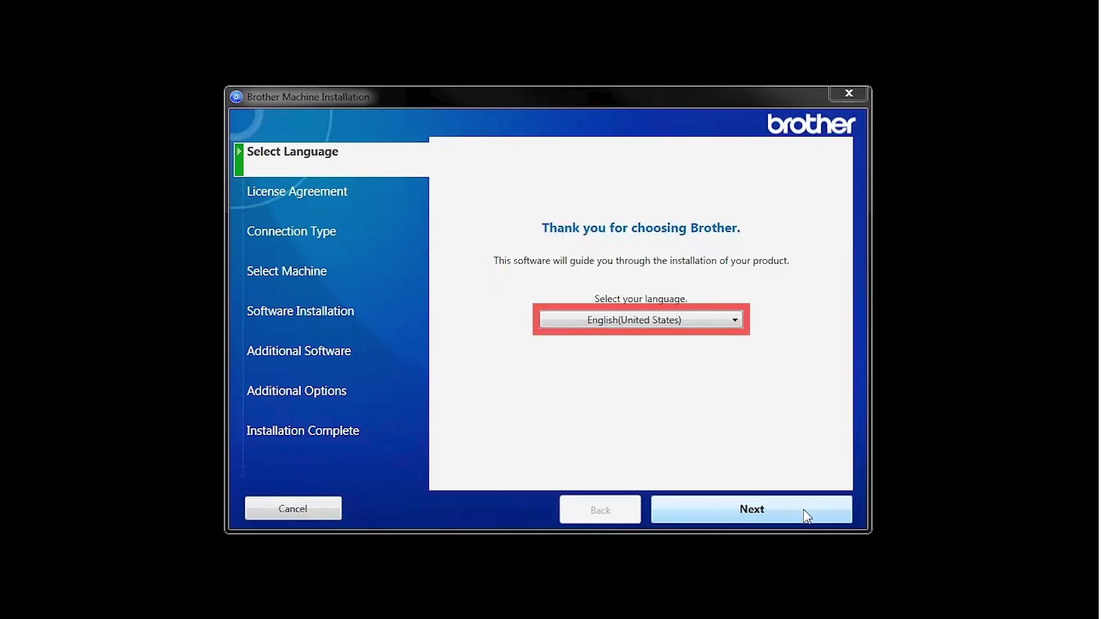
- Keep English, accept the license agreement, and choose Wireless Network Connection (Wi-Fi)
left_click(803, 509)
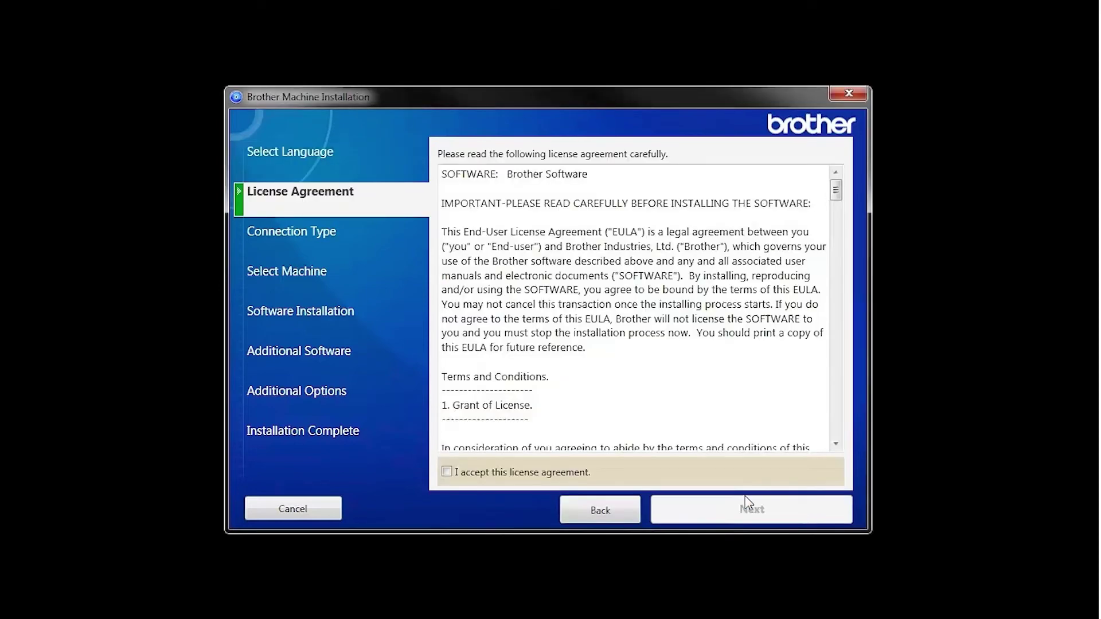
left_click(448, 472)
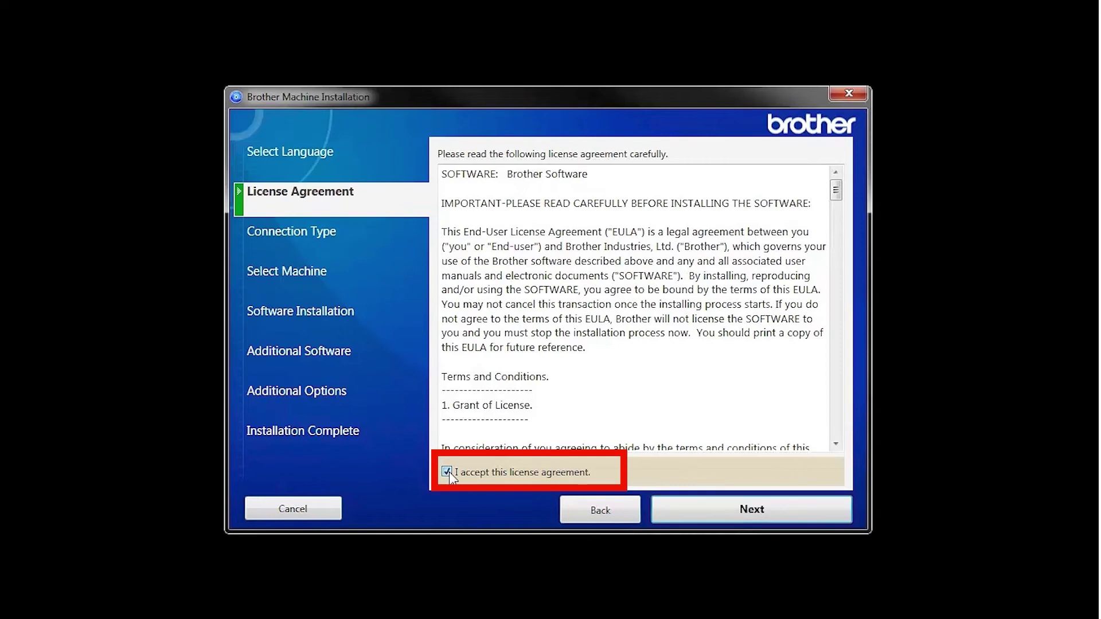
left_click(807, 517)
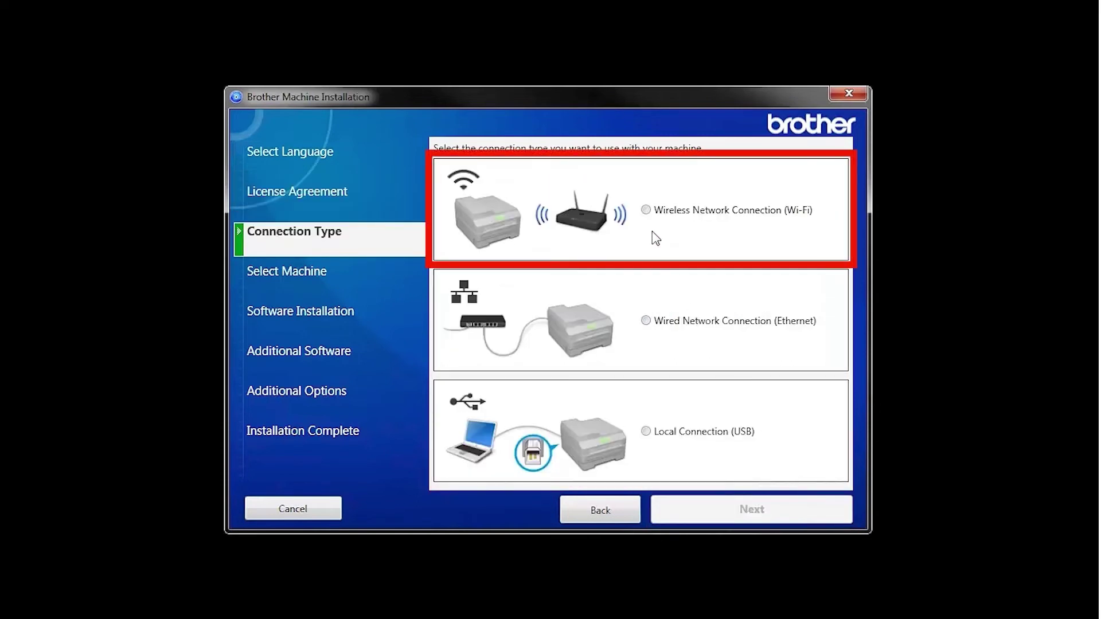
left_click(646, 211)
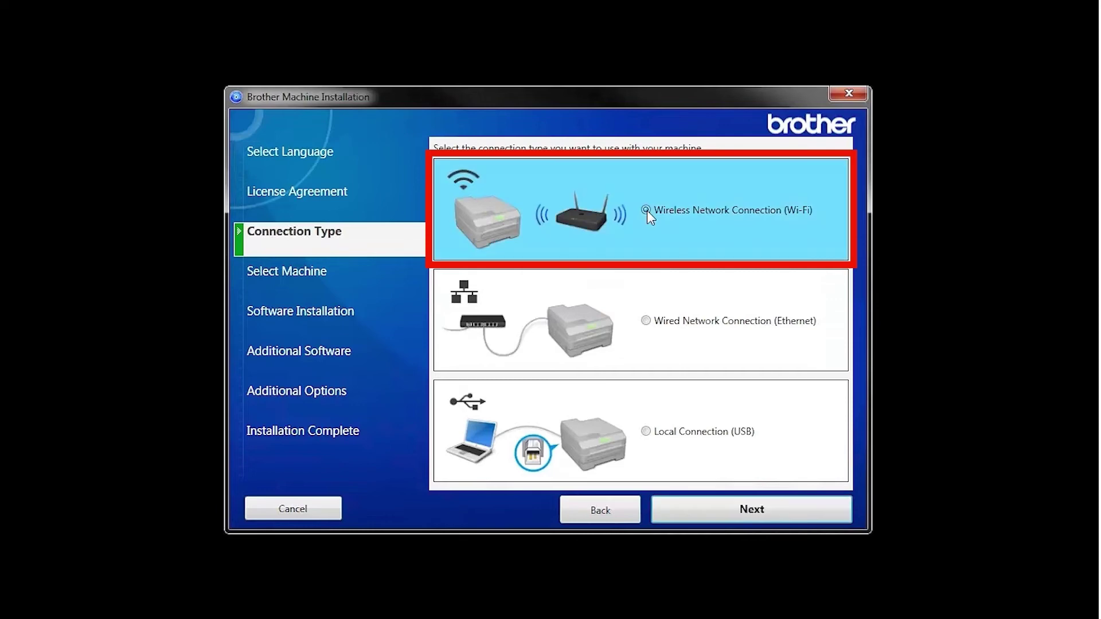
- Select the machine detected on the network and proceed to the installation type
left_click(805, 509)
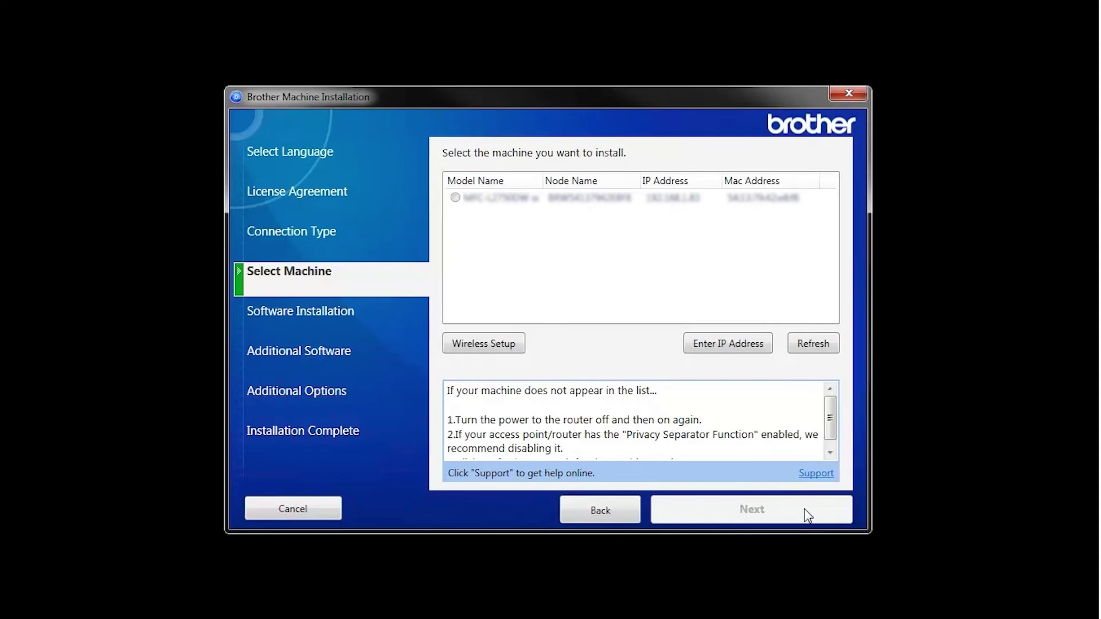
left_click(455, 199)
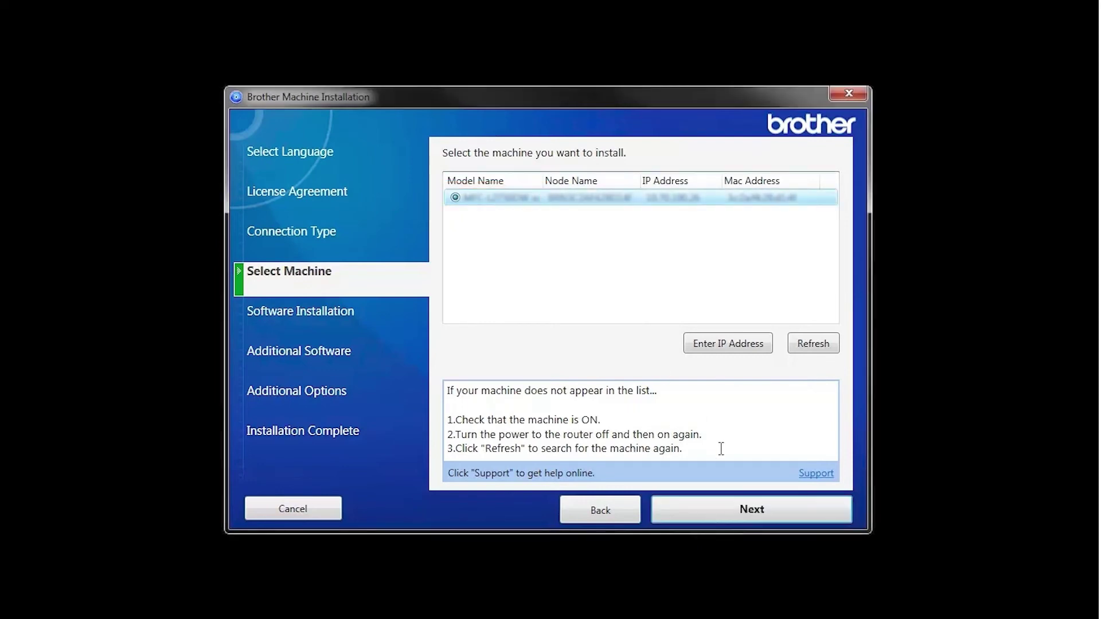
left_click(793, 515)
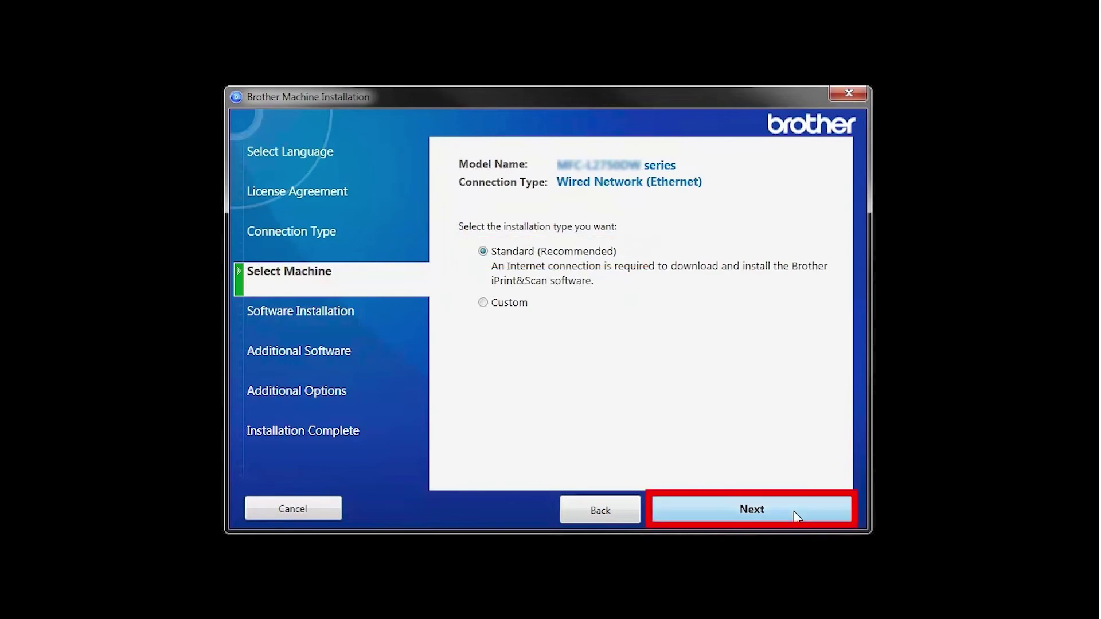
- Run the Standard (Recommended) installation and skip the PaperPort offer
left_click(794, 511)
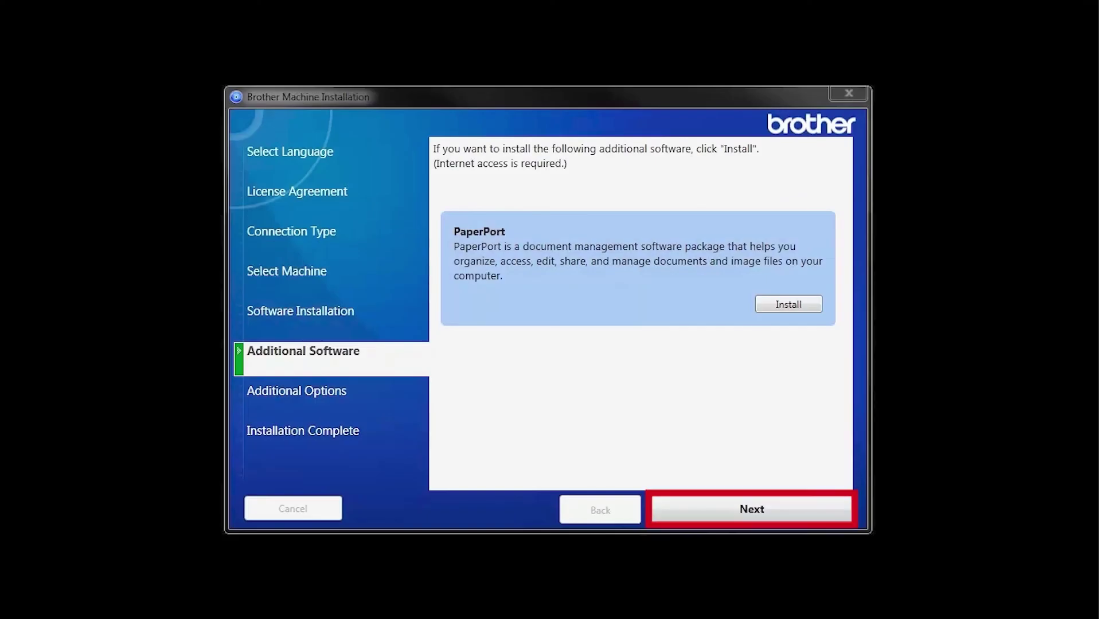
left_click(807, 509)
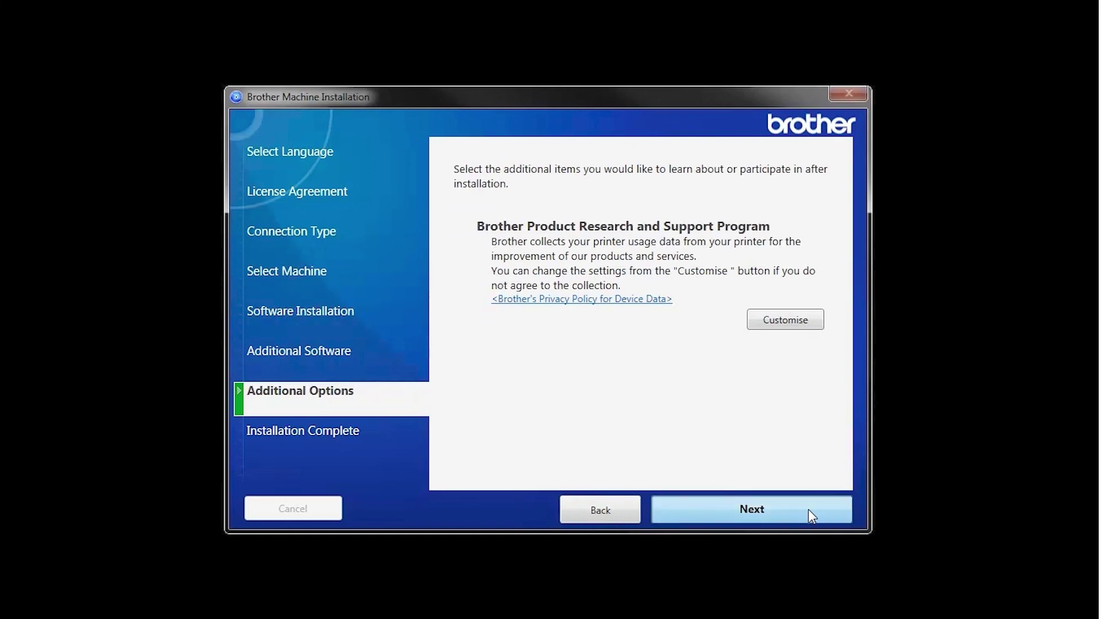
- Move past Additional Options to the Installation Complete page
left_click(807, 510)
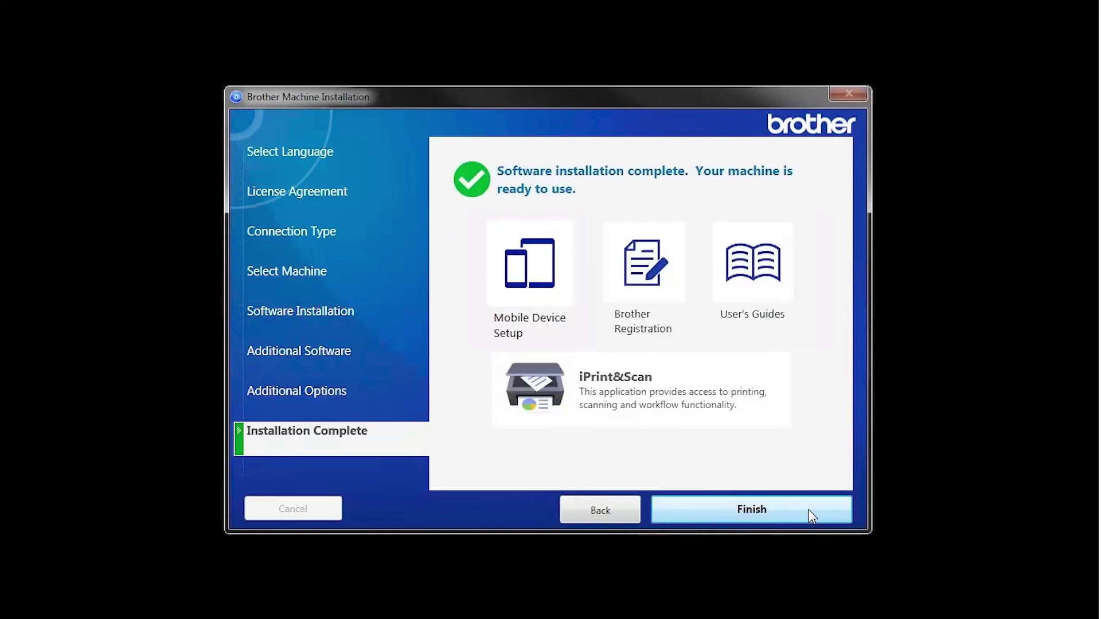